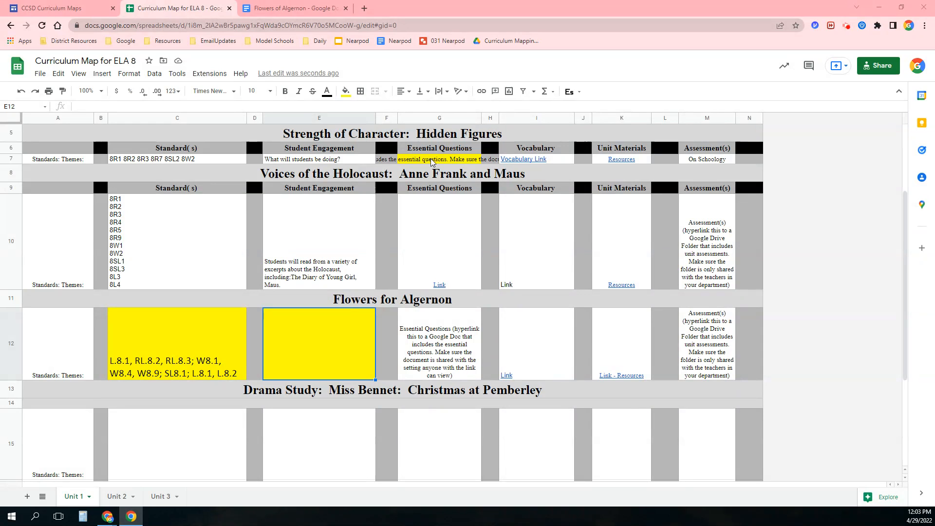
Step: Wrap the text in the Essential Questions cell of the Hidden Figures unit
{"action": "left_click", "coordinate": [431, 161]}
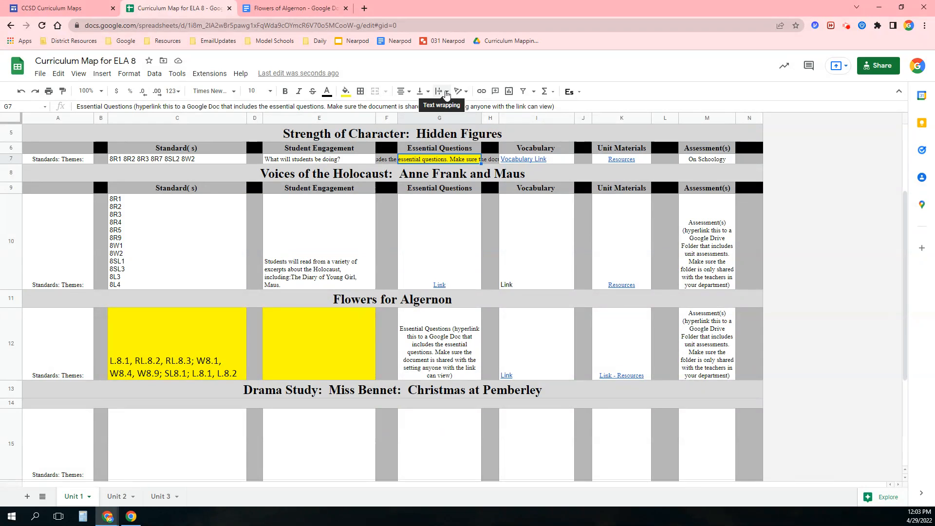
{"action": "left_click", "coordinate": [447, 92]}
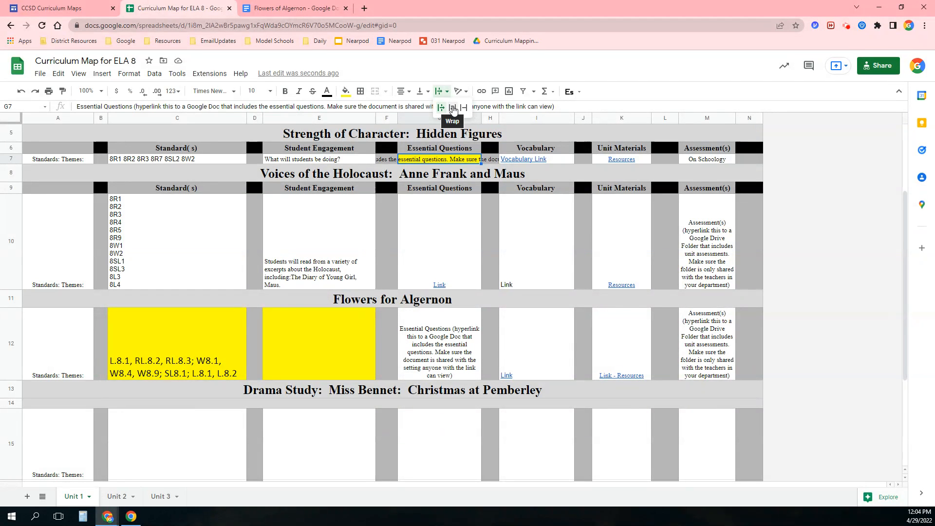
{"action": "left_click", "coordinate": [452, 109]}
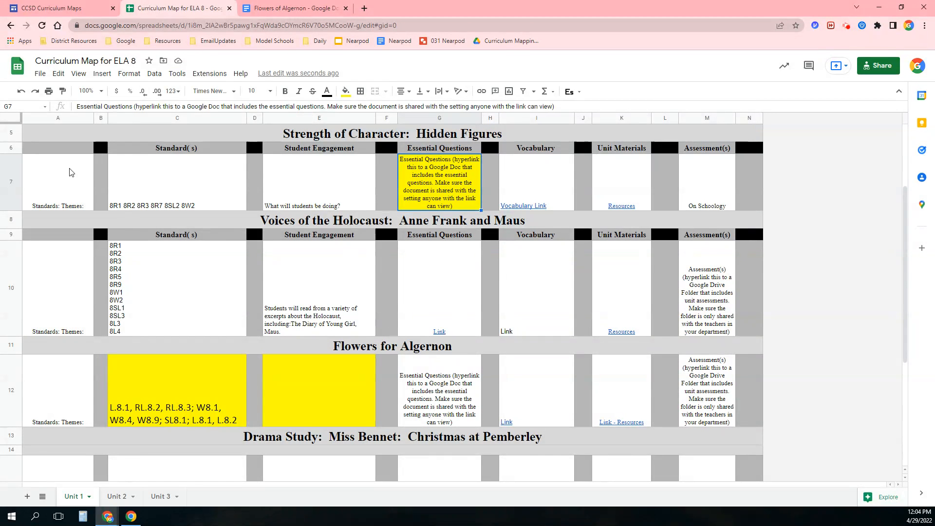
Step: Vertically align the Hidden Figures content row, A7 to N7, to the middle after trying top alignment
{"action": "left_click_drag", "start_coordinate": [61, 177], "coordinate": [750, 180]}
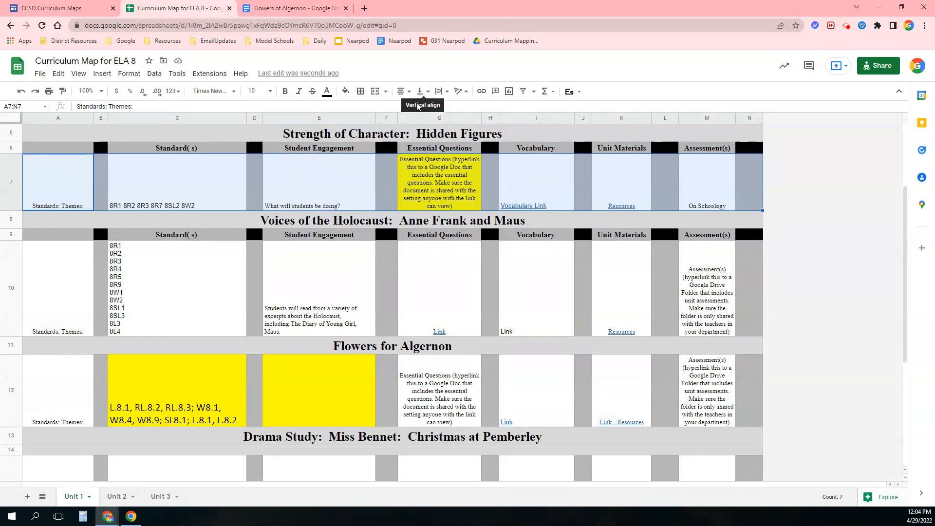
{"action": "left_click", "coordinate": [421, 93]}
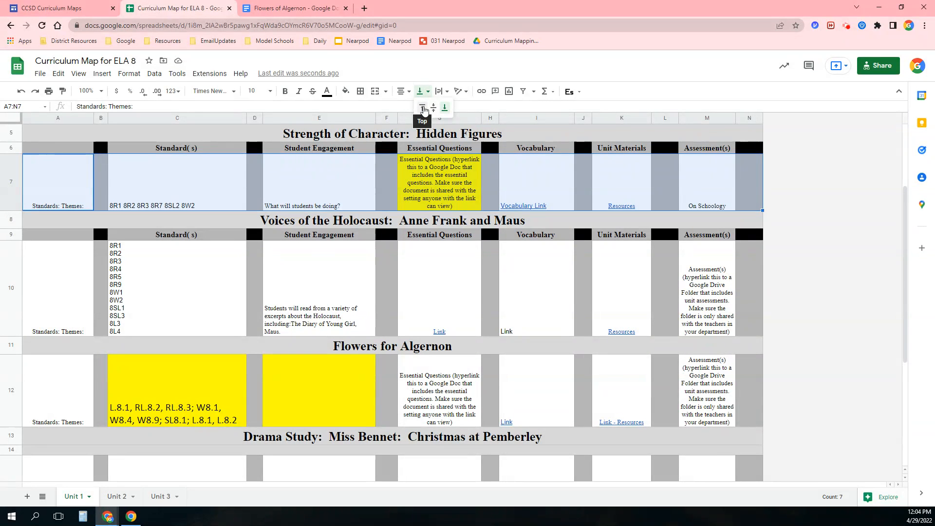
{"action": "left_click", "coordinate": [422, 107]}
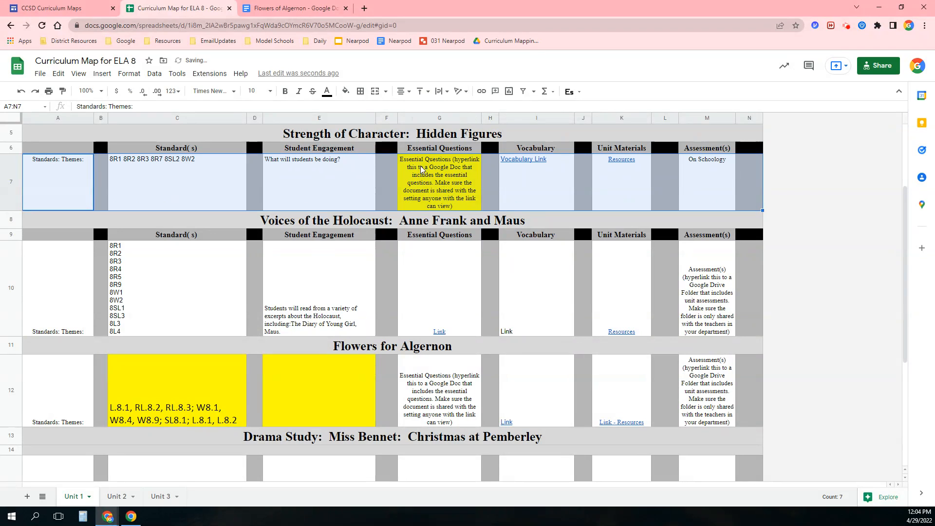
{"action": "left_click", "coordinate": [422, 91]}
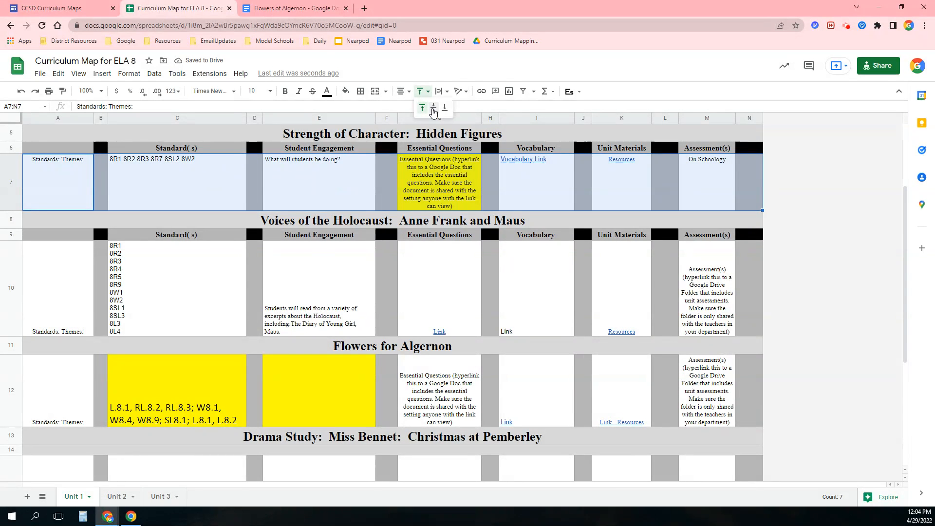
{"action": "left_click", "coordinate": [434, 109]}
{"action": "left_click", "coordinate": [520, 252]}
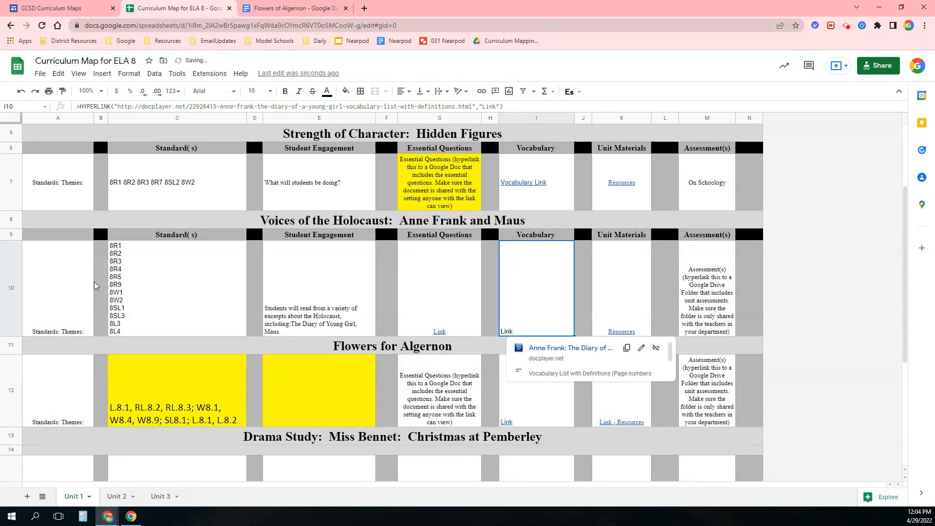
Step: Vertically align the Voices of the Holocaust content row, A10 to M10, to the middle
{"action": "left_click", "coordinate": [56, 285]}
{"action": "left_click_drag", "start_coordinate": [55, 285], "coordinate": [704, 280]}
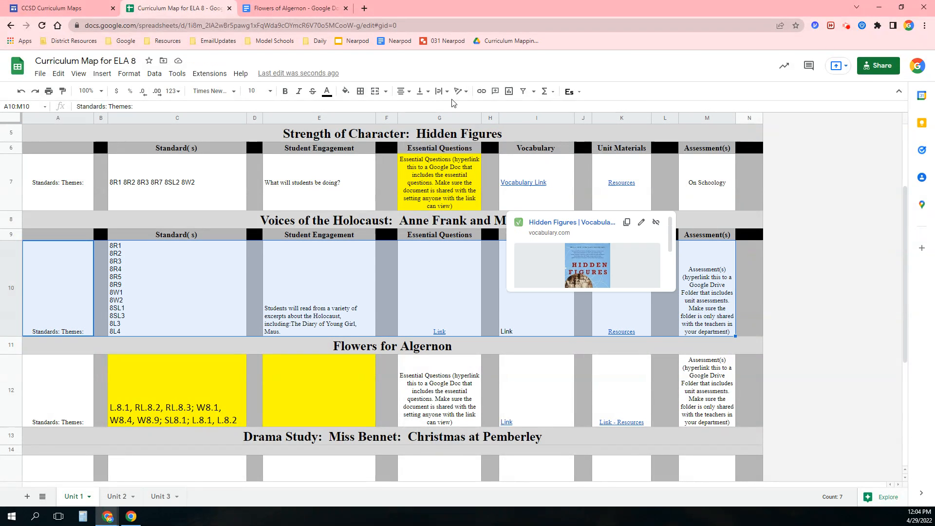
{"action": "left_click", "coordinate": [428, 93]}
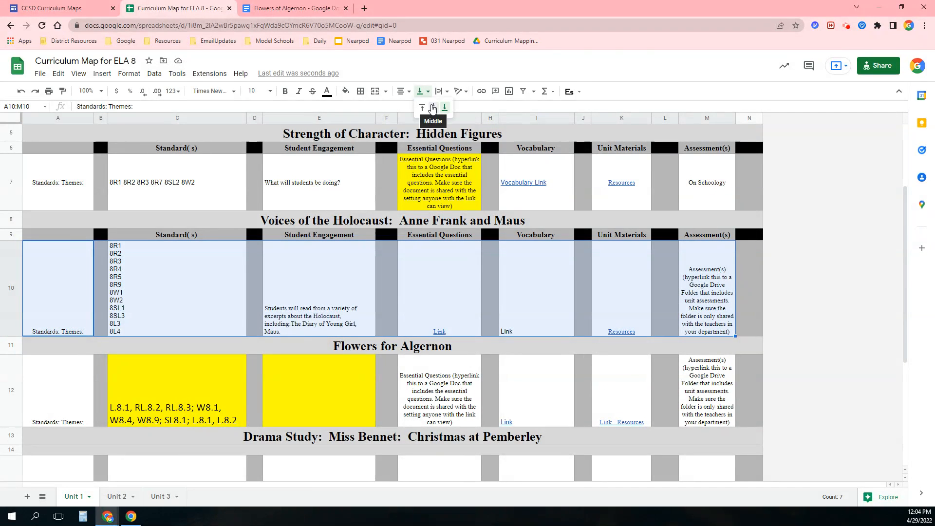
{"action": "left_click", "coordinate": [432, 108]}
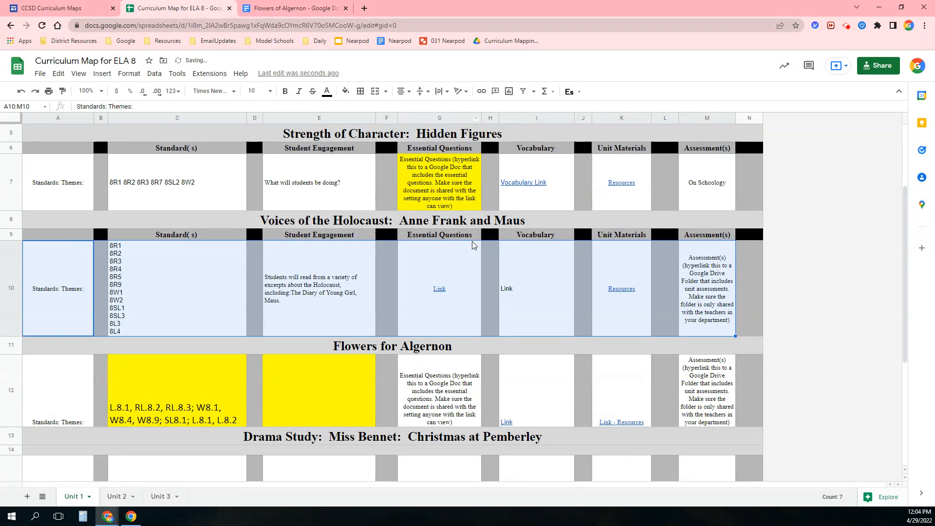
Step: Vertically align the contents of the Flowers for Algernon row to the middle
{"action": "left_click_drag", "start_coordinate": [73, 390], "coordinate": [661, 357]}
{"action": "left_click", "coordinate": [420, 91]}
{"action": "left_click", "coordinate": [432, 108]}
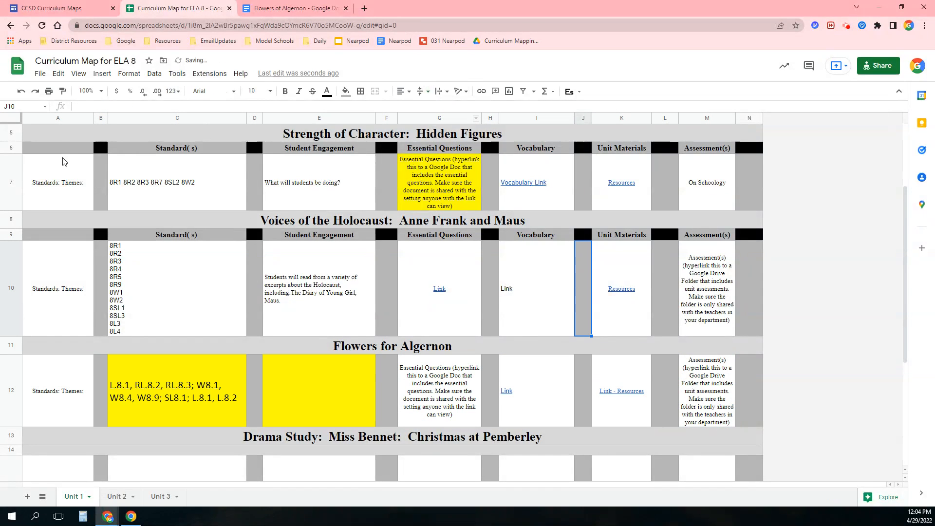
Step: Apply middle vertical alignment to every cell of the Unit 1 sheet
{"action": "left_click", "coordinate": [14, 119]}
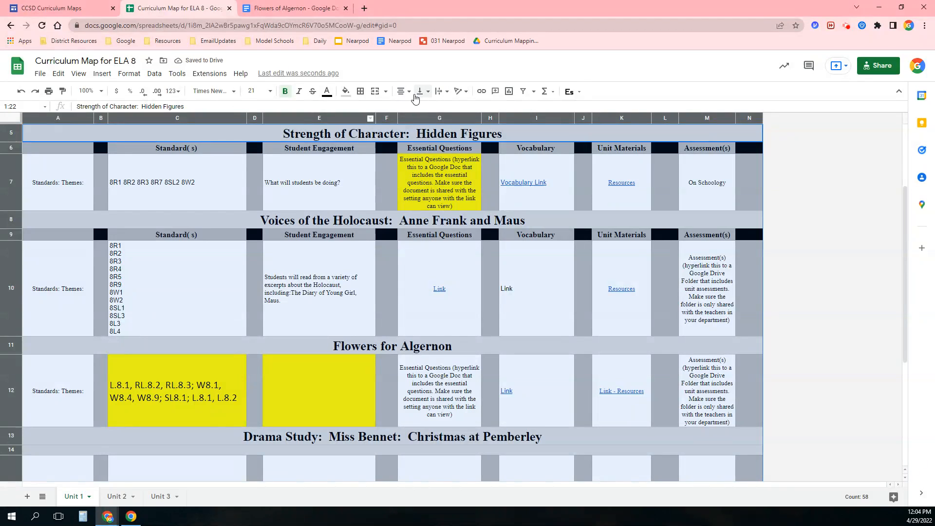
{"action": "left_click", "coordinate": [422, 92]}
{"action": "left_click", "coordinate": [435, 108]}
{"action": "left_click", "coordinate": [458, 233]}
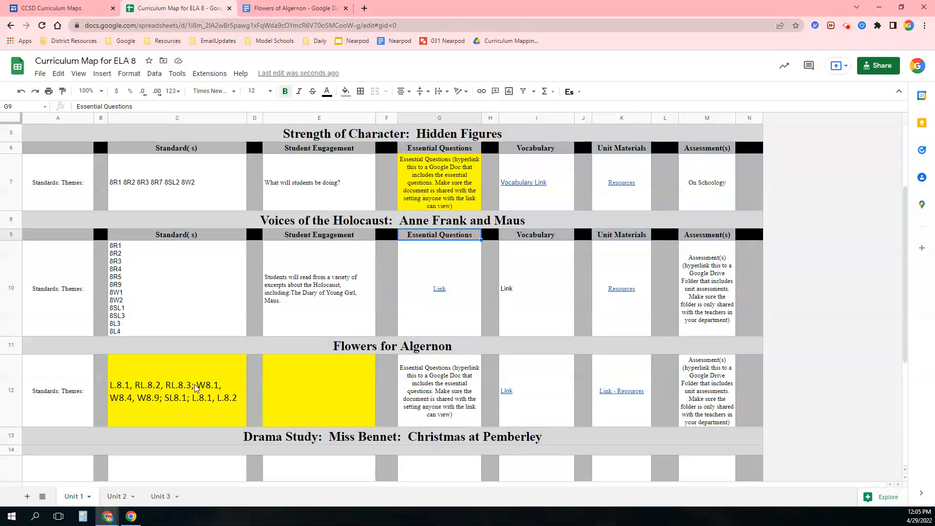
Step: Replace the comma and space after the first L.8.1 in the Flowers for Algernon standards cell with a line break
{"action": "left_click", "coordinate": [183, 389]}
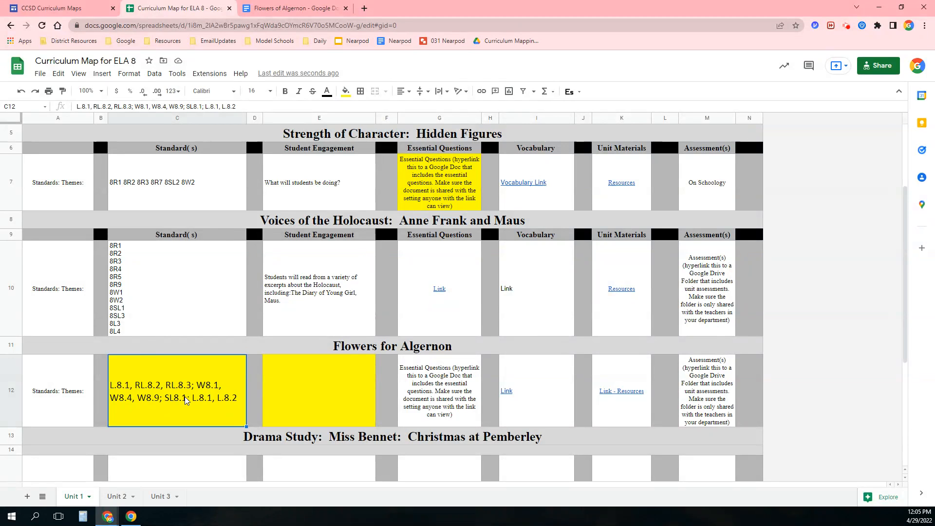
{"action": "double_click", "coordinate": [143, 371]}
{"action": "left_click", "coordinate": [137, 363]}
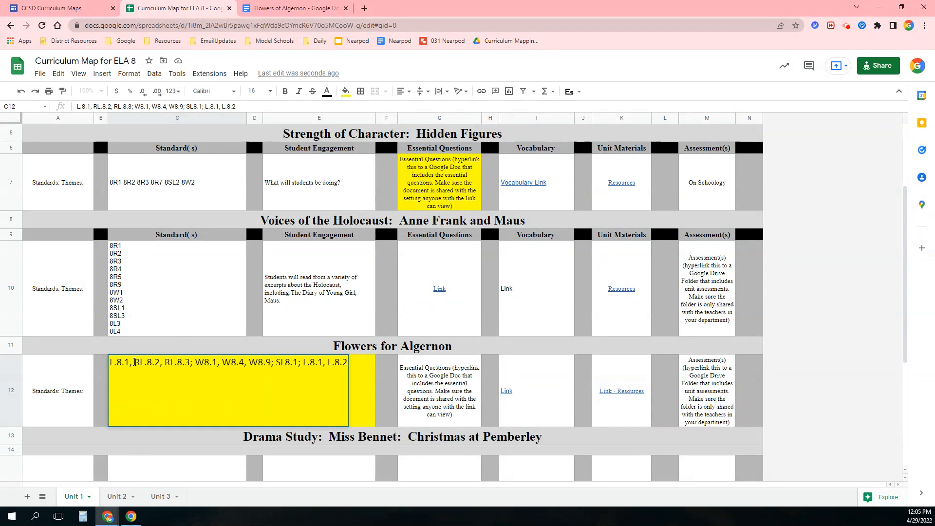
{"action": "left_click", "coordinate": [149, 295]}
{"action": "double_click", "coordinate": [130, 387]}
{"action": "left_click", "coordinate": [132, 362]}
{"action": "key", "text": "BackSpace"}
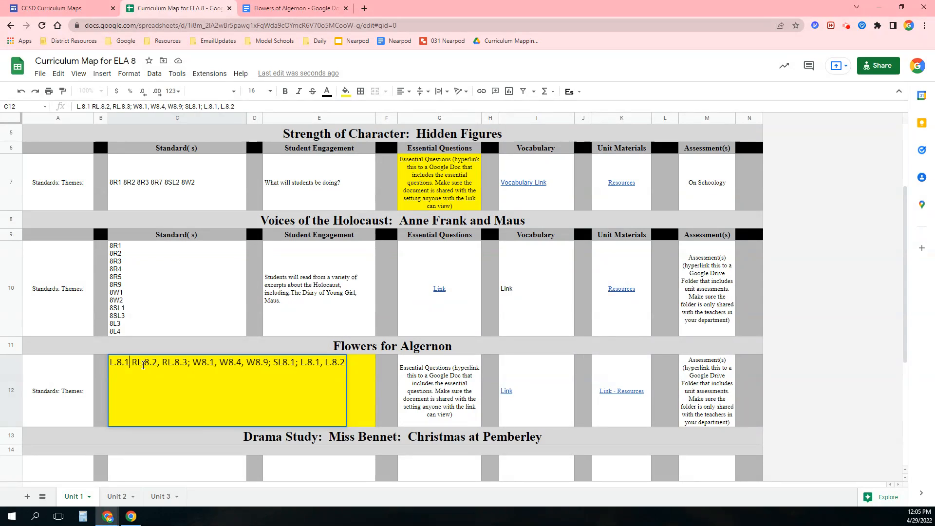
{"action": "key", "text": "BackSpace"}
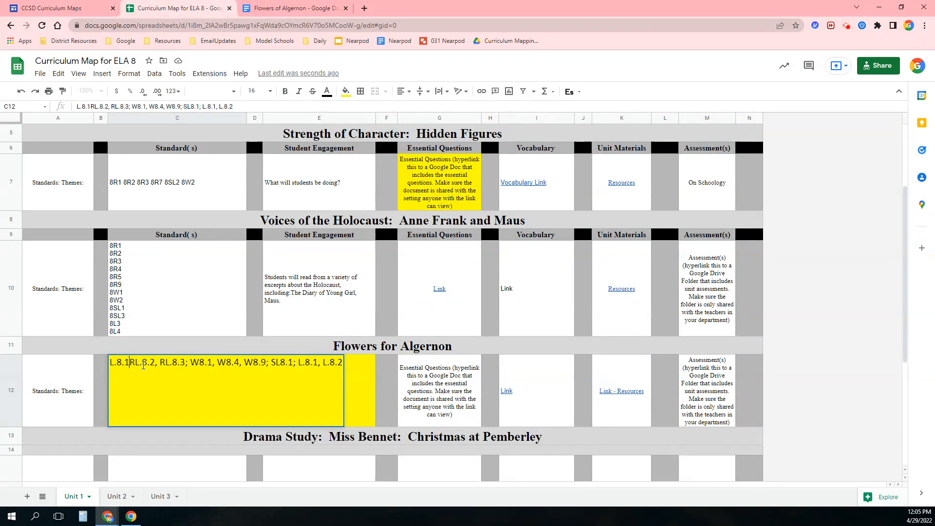
{"action": "key", "text": "ctrl+Return"}
Step: Replace the comma and space after RL.8.2 with a line break so RL.8.3 starts its own line
{"action": "key", "text": "Right"}
{"action": "key", "text": "Right"}
{"action": "key", "text": "Right"}
{"action": "key", "text": "Right"}
{"action": "key", "text": "Right"}
{"action": "key", "text": "Right"}
{"action": "key", "text": "Right"}
{"action": "key", "text": "BackSpace"}
{"action": "key", "text": "BackSpace"}
{"action": "key", "text": "ctrl+Return"}
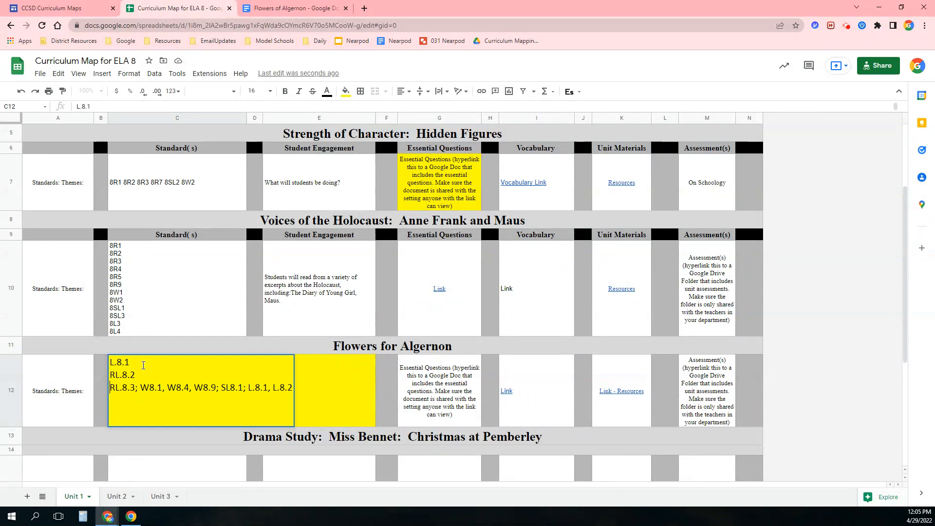
Step: Replace the separators after RL.8.3 and W8.1 with line breaks in the same standards list
{"action": "key", "text": "BackSpace"}
{"action": "key", "text": "BackSpace"}
{"action": "key", "text": "ctrl+Return"}
{"action": "key", "text": "Right"}
{"action": "key", "text": "Right"}
{"action": "key", "text": "BackSpace"}
{"action": "key", "text": "BackSpace"}
{"action": "key", "text": "ctrl+Return"}
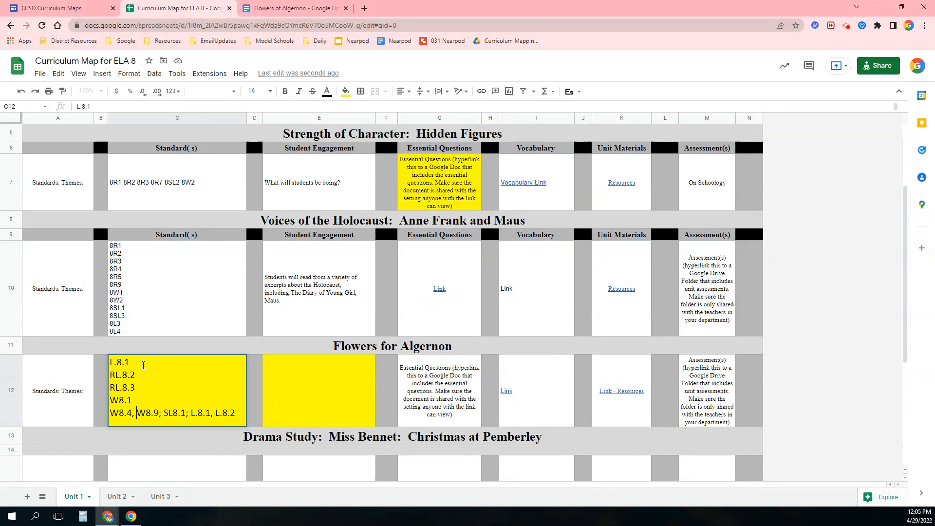
Step: Replace the separators after W8.4 and W8.9 with line breaks
{"action": "key", "text": "BackSpace"}
{"action": "key", "text": "BackSpace"}
{"action": "key", "text": "ctrl+Return"}
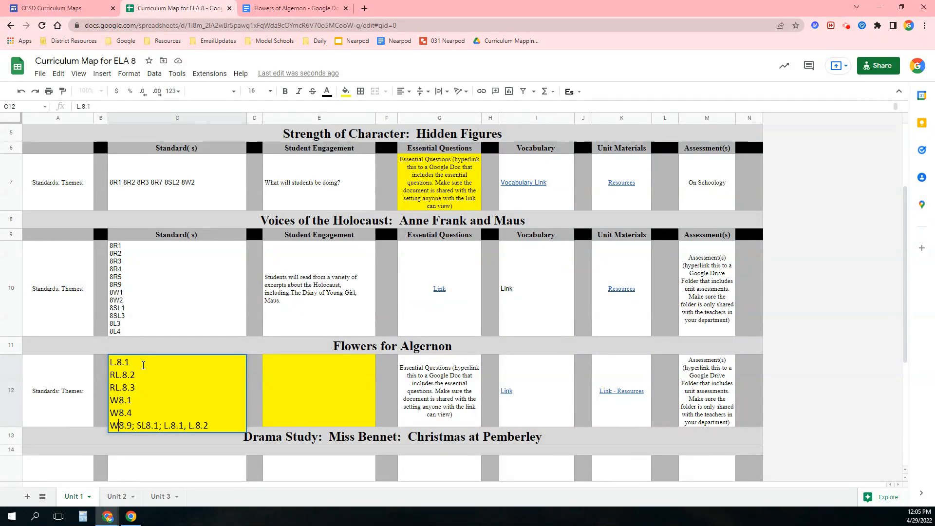
{"action": "key", "text": "BackSpace"}
{"action": "key", "text": "BackSpace"}
{"action": "key", "text": "ctrl+Return"}
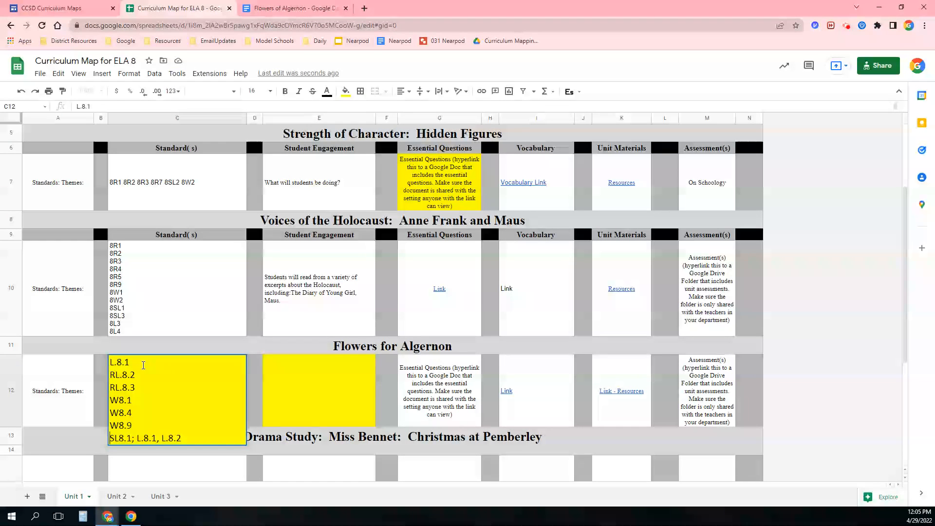
Step: Replace the separators after SL8.1 and the second L.8.1 with line breaks and commit the cell edit
{"action": "key", "text": "BackSpace"}
{"action": "key", "text": "BackSpace"}
{"action": "key", "text": "ctrl+Return"}
{"action": "key", "text": "Right"}
{"action": "key", "text": "Right"}
{"action": "key", "text": "Right"}
{"action": "key", "text": "Right"}
{"action": "key", "text": "Right"}
{"action": "key", "text": "Right"}
{"action": "key", "text": "Right"}
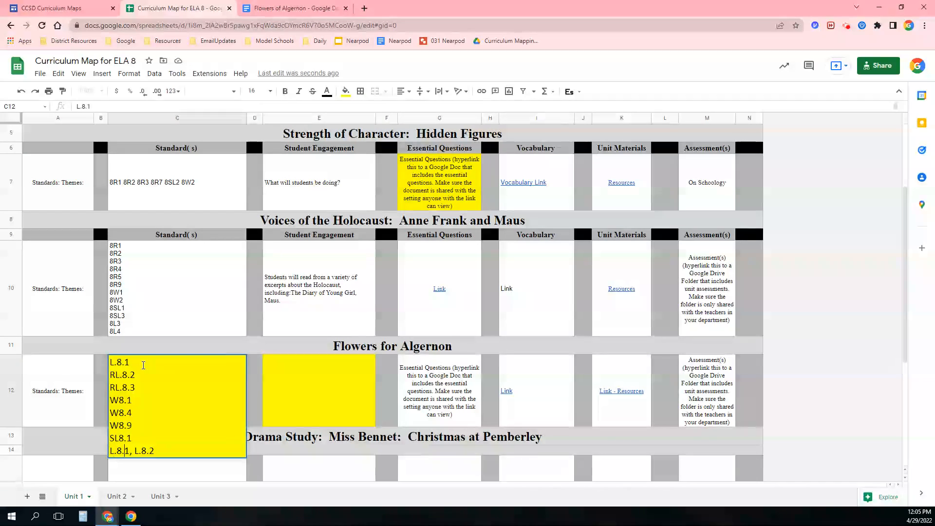
{"action": "key", "text": "BackSpace"}
{"action": "key", "text": "BackSpace"}
{"action": "key", "text": "ctrl+Return"}
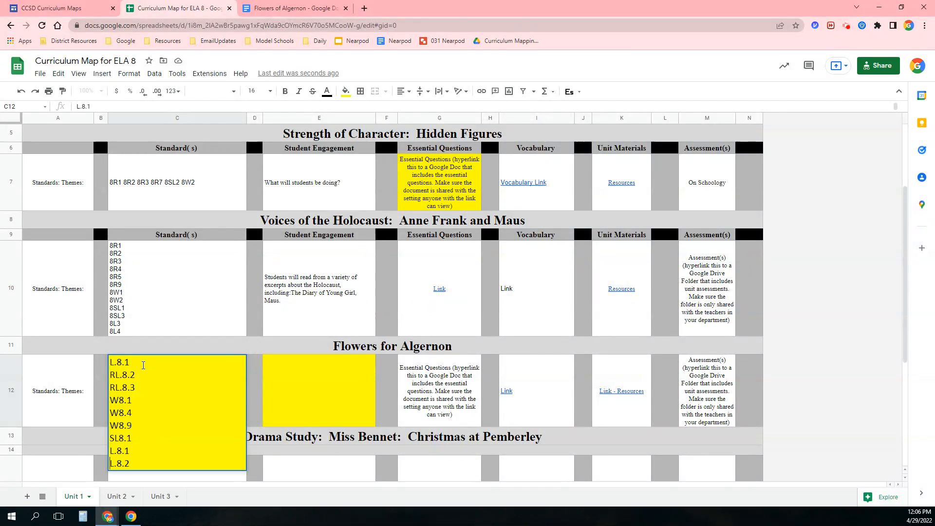
{"action": "key", "text": "Return"}
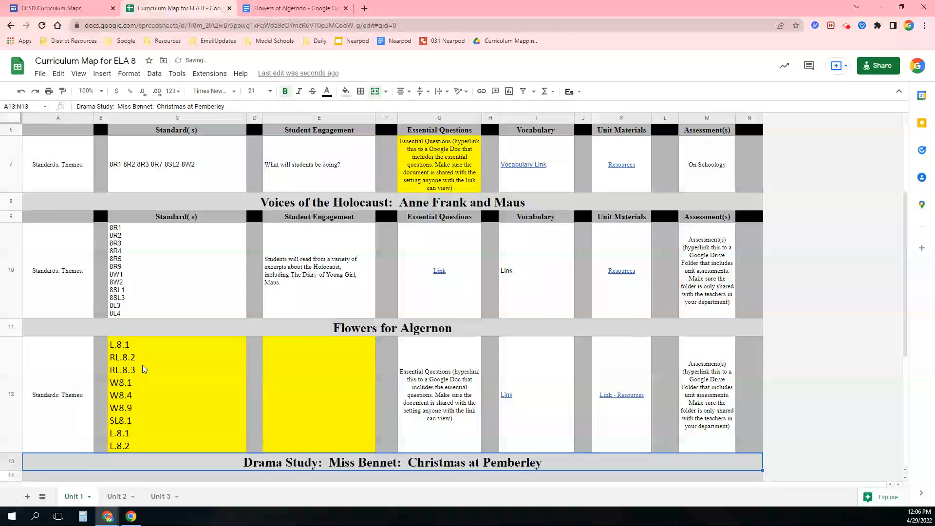
Step: Set the Flowers for Algernon standards cell to Arial, size 10, matching the Voices of the Holocaust standards cell
{"action": "left_click", "coordinate": [130, 277]}
{"action": "left_click", "coordinate": [139, 363]}
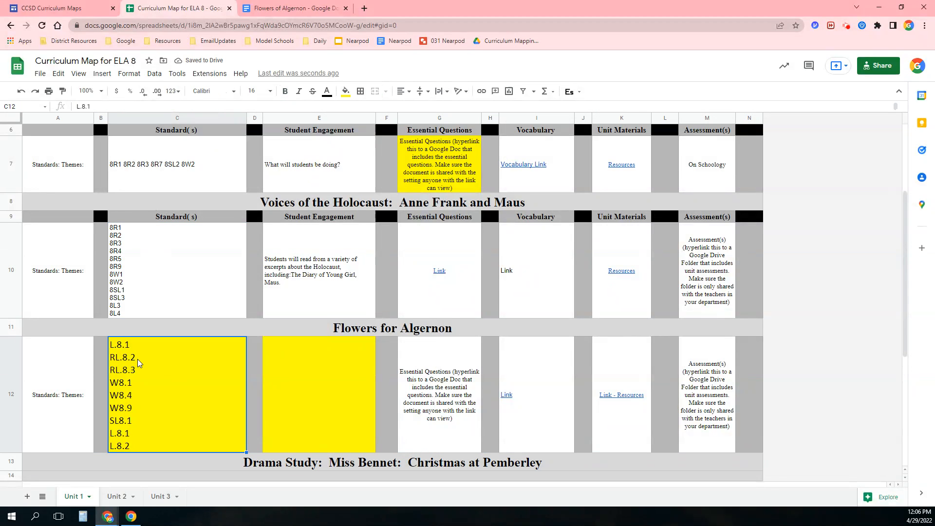
{"action": "left_click", "coordinate": [125, 276]}
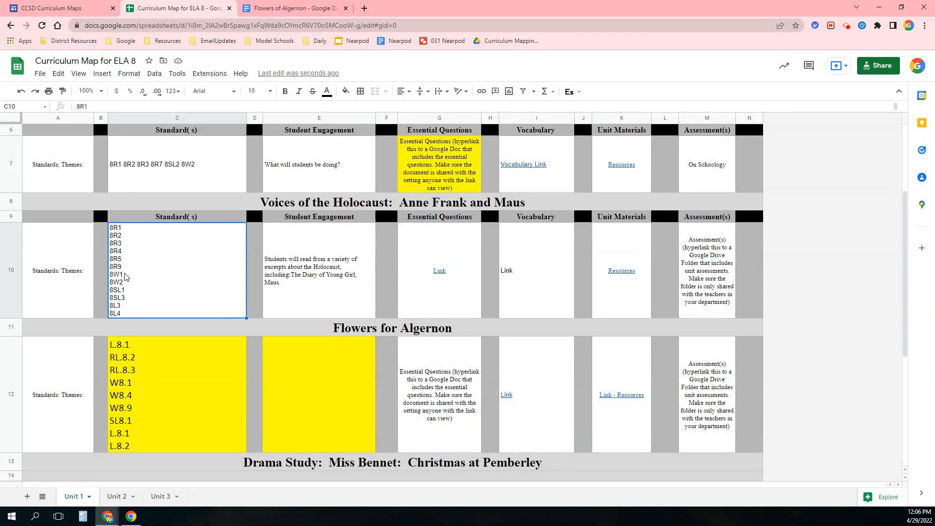
{"action": "left_click", "coordinate": [117, 350]}
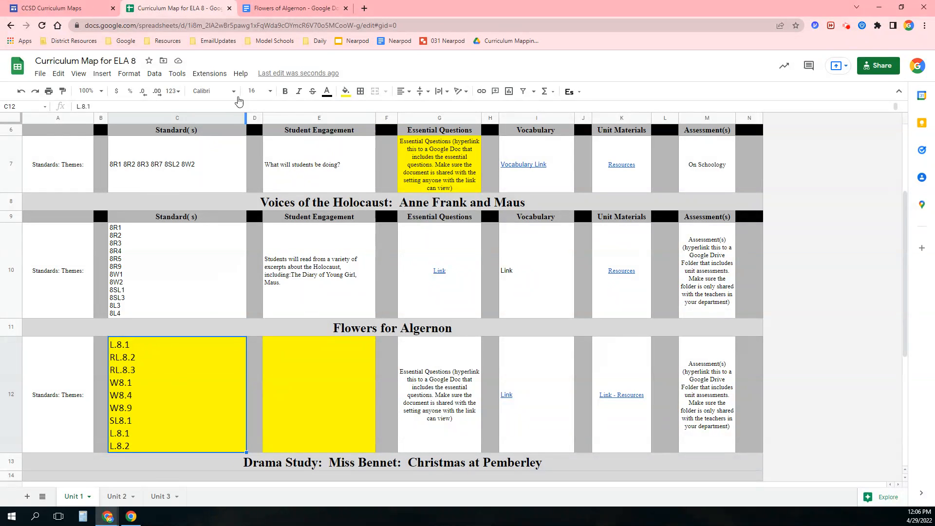
{"action": "left_click", "coordinate": [234, 96]}
{"action": "left_click", "coordinate": [214, 180]}
{"action": "left_click", "coordinate": [255, 91]}
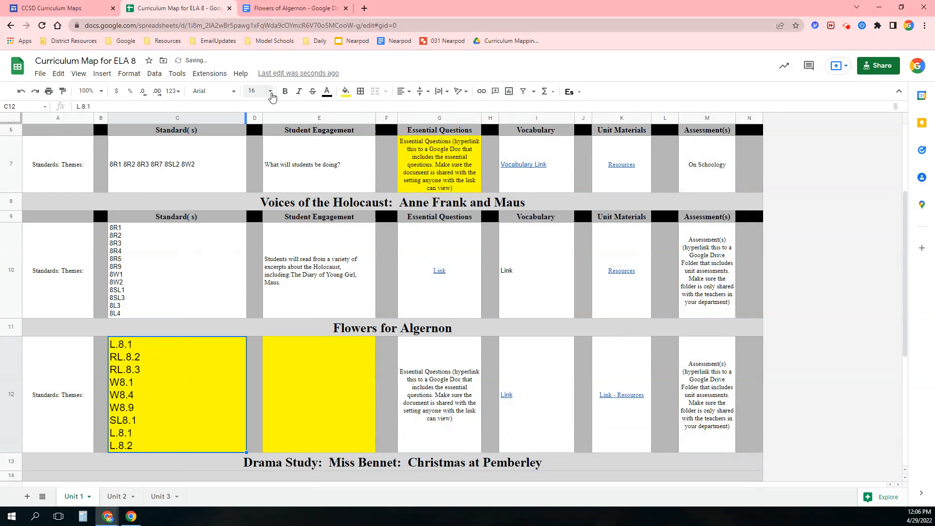
{"action": "left_click", "coordinate": [253, 170]}
{"action": "left_click", "coordinate": [164, 255]}
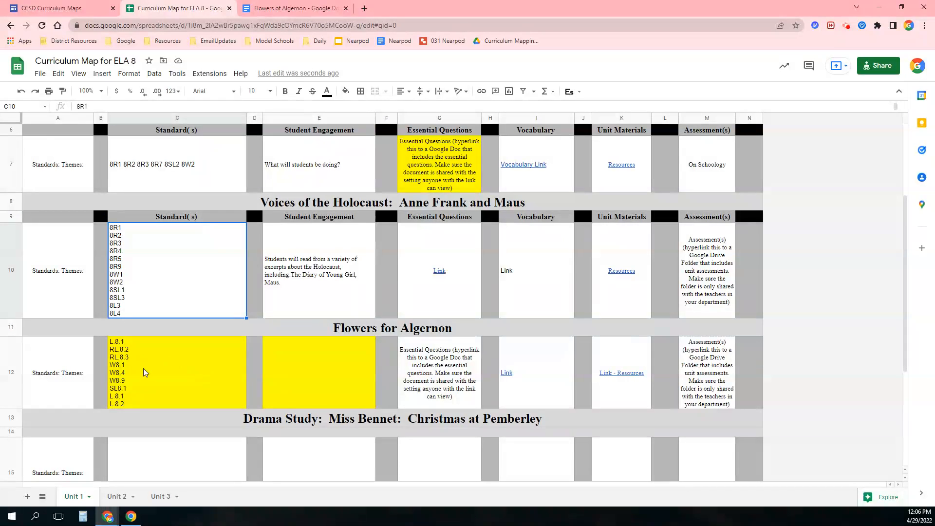
Step: Copy the sentence beginning "Students will read the short story" from the Flowers of Algernon document into the Flowers for Algernon Student Engagement cell
{"action": "left_click", "coordinate": [272, 10]}
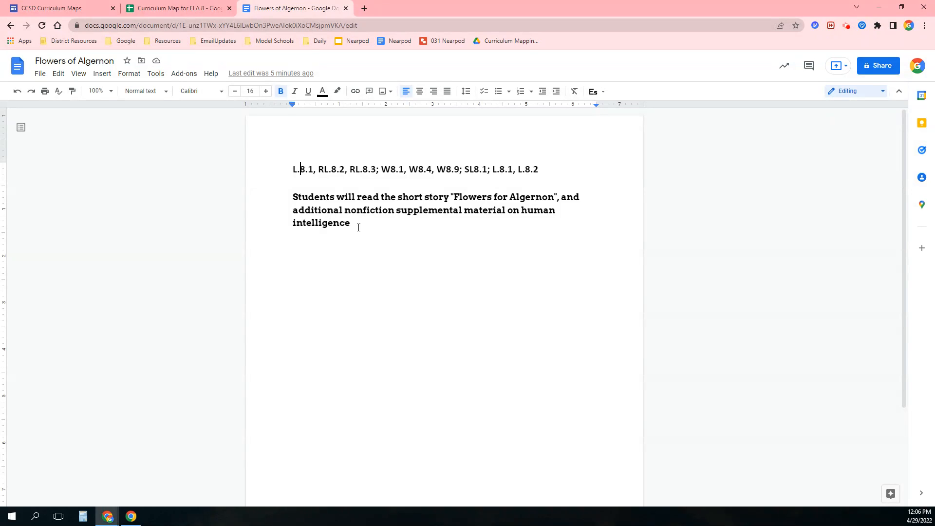
{"action": "left_click_drag", "start_coordinate": [358, 227], "coordinate": [291, 203]}
{"action": "key", "text": "ctrl+c"}
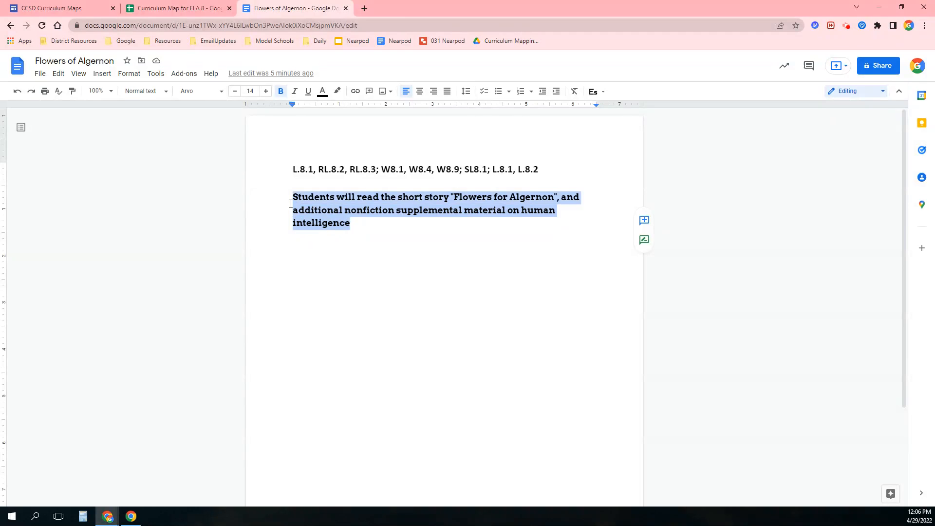
{"action": "left_click", "coordinate": [179, 9]}
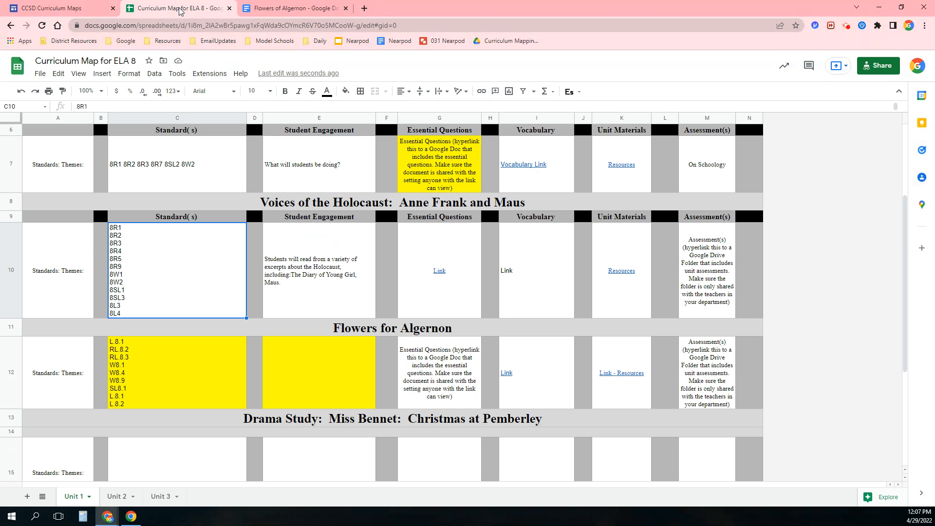
{"action": "left_click", "coordinate": [301, 359]}
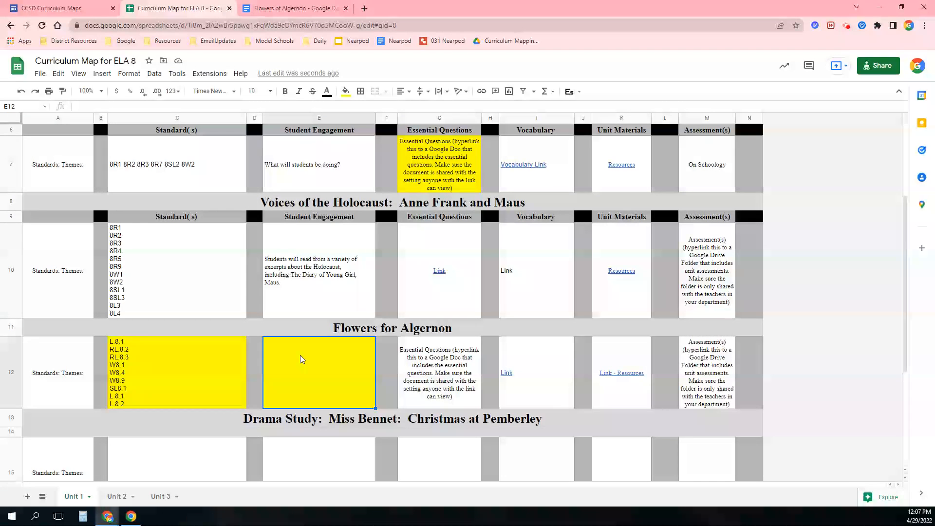
{"action": "key", "text": "ctrl+v"}
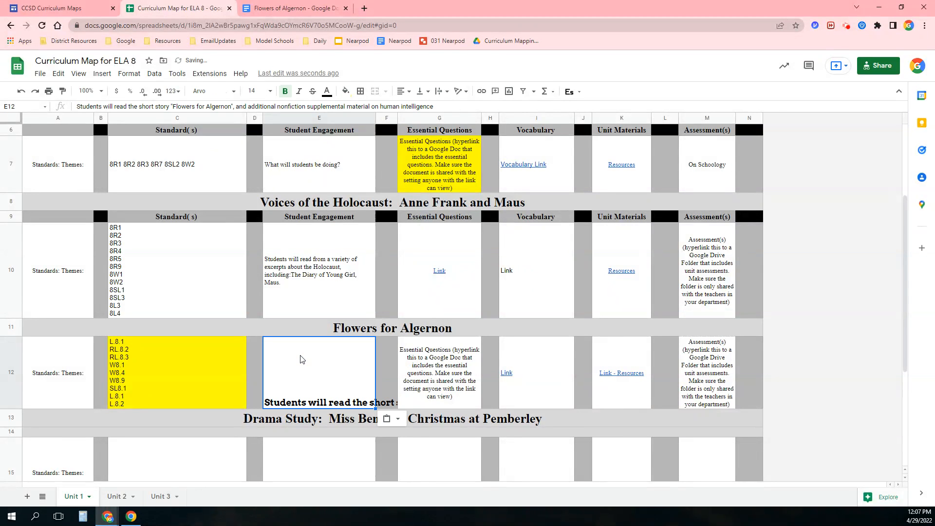
Step: Undo the formatted paste in the Flowers for Algernon Student Engagement cell after checking the source sentence in the Flowers of Algernon document
{"action": "left_click", "coordinate": [748, 372]}
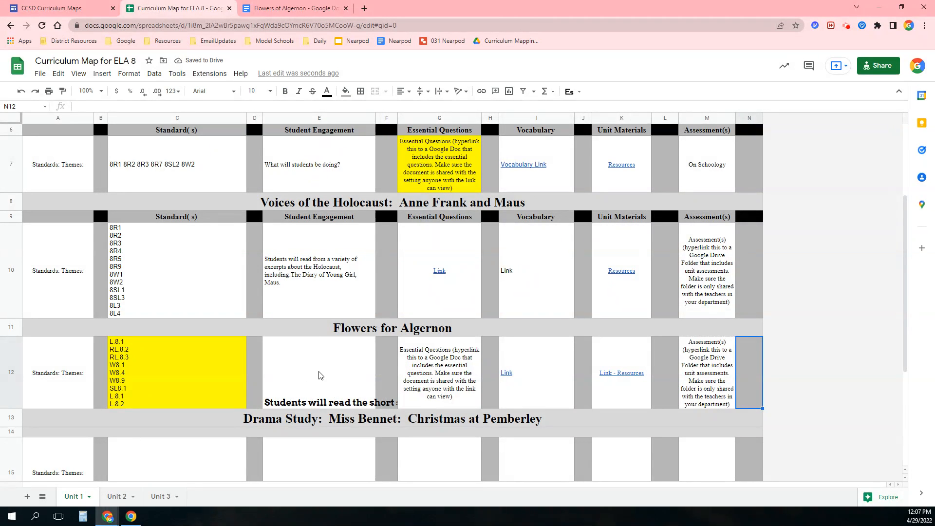
{"action": "left_click", "coordinate": [275, 11]}
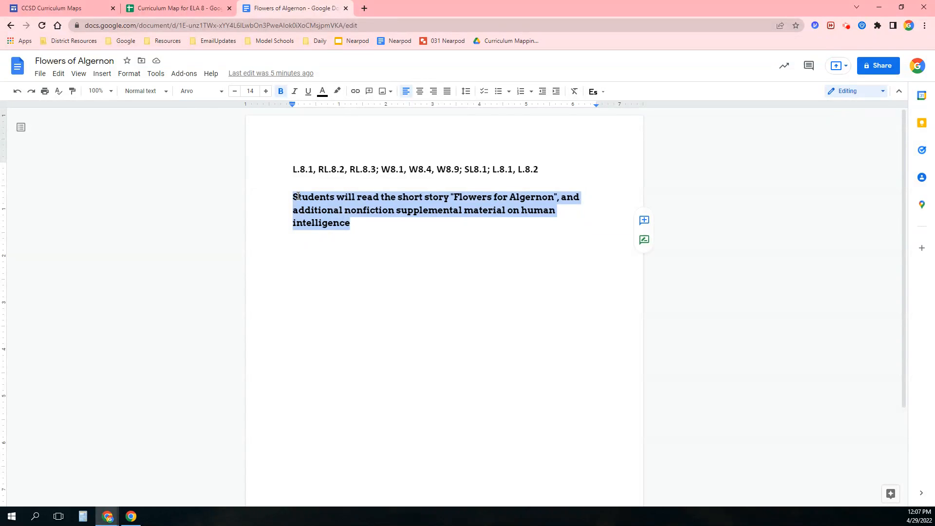
{"action": "left_click", "coordinate": [176, 8]}
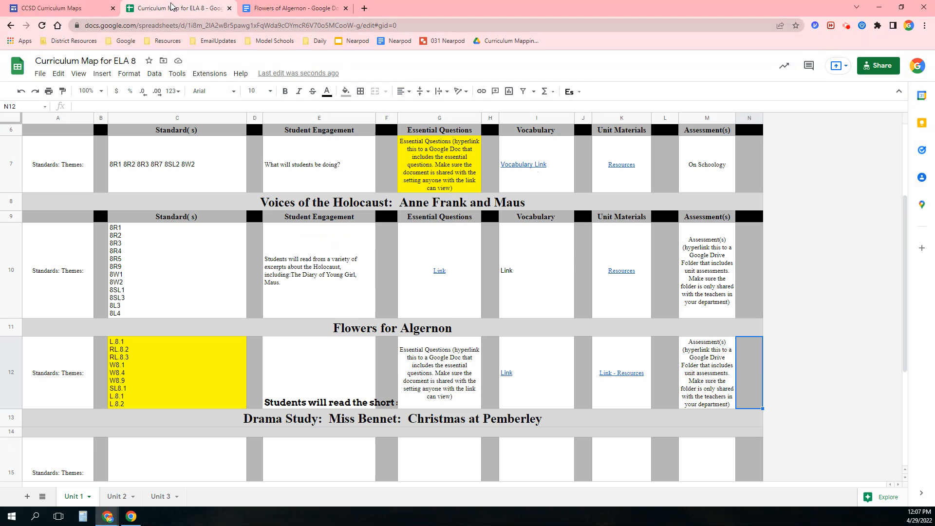
{"action": "left_click", "coordinate": [308, 401]}
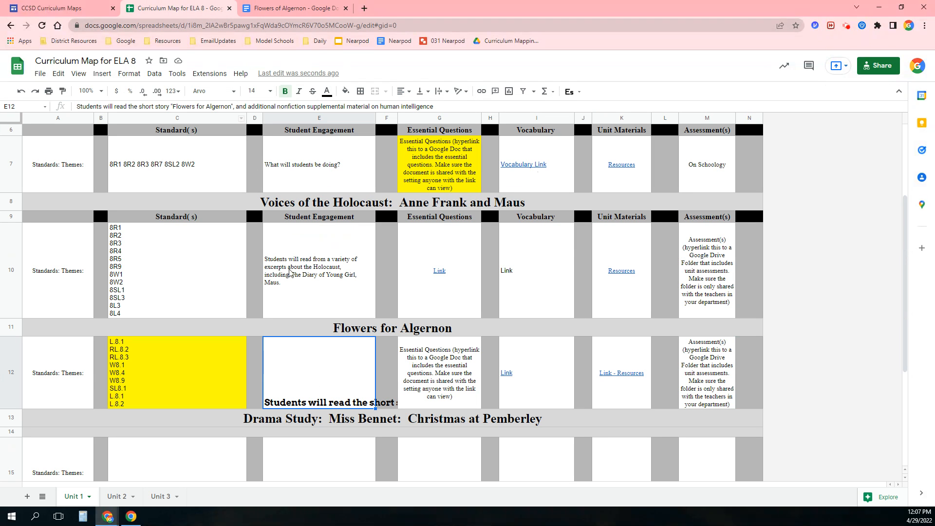
{"action": "left_click", "coordinate": [20, 92]}
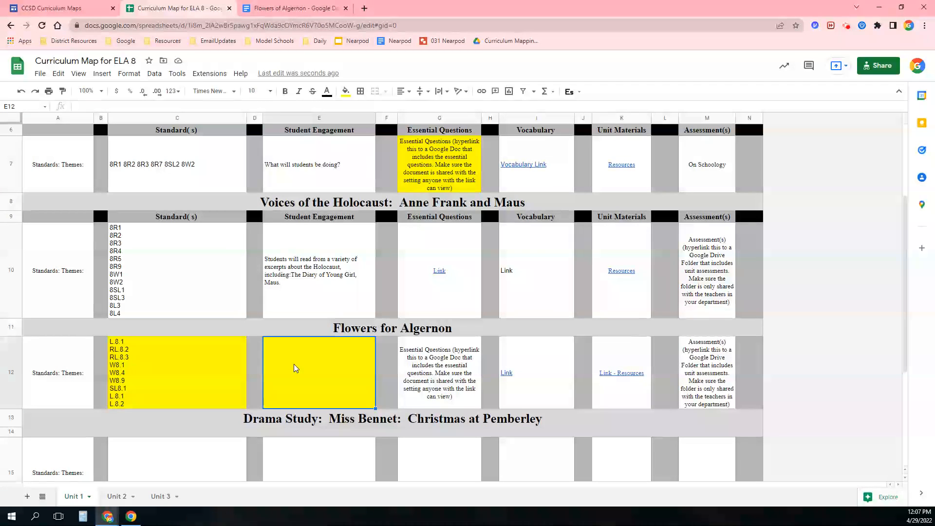
Step: Paste the copied sentence as values only into the Flowers for Algernon Student Engagement cell
{"action": "right_click", "coordinate": [294, 363]}
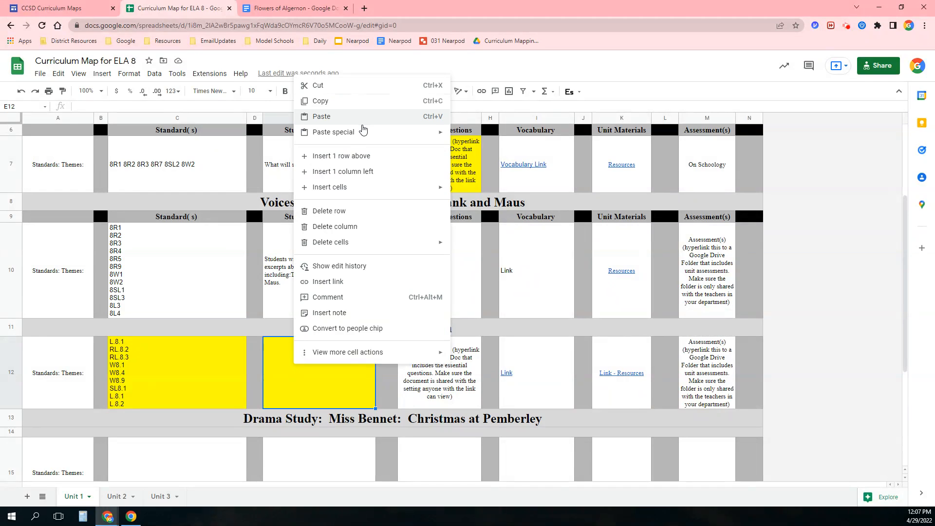
{"action": "mouse_move", "coordinate": [370, 132]}
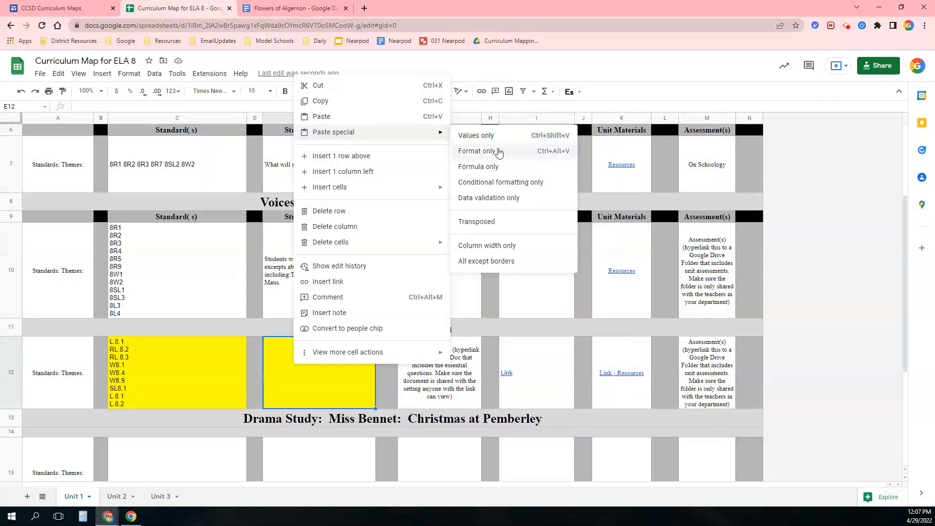
{"action": "left_click", "coordinate": [546, 141]}
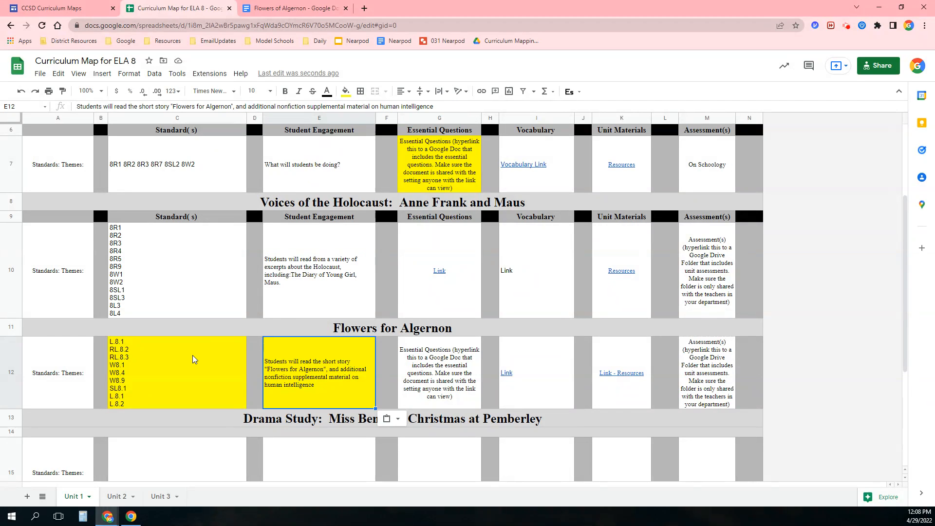
Step: Put 8R1, 8R2, 8R3, 8R7, 8SL2 and 8W2 on separate lines in the row 7 Standards cell
{"action": "double_click", "coordinate": [137, 168]}
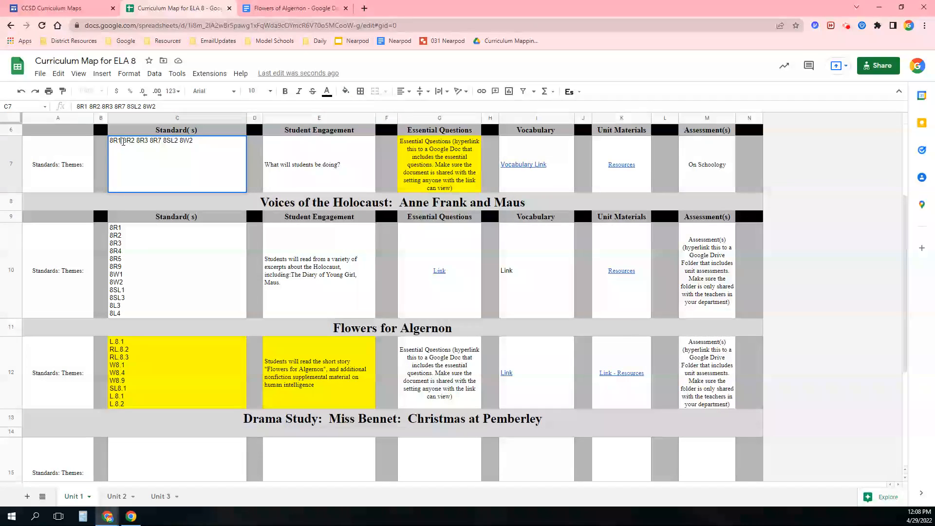
{"action": "left_click", "coordinate": [123, 141]}
{"action": "key", "text": "alt+Return"}
{"action": "key", "text": "Delete"}
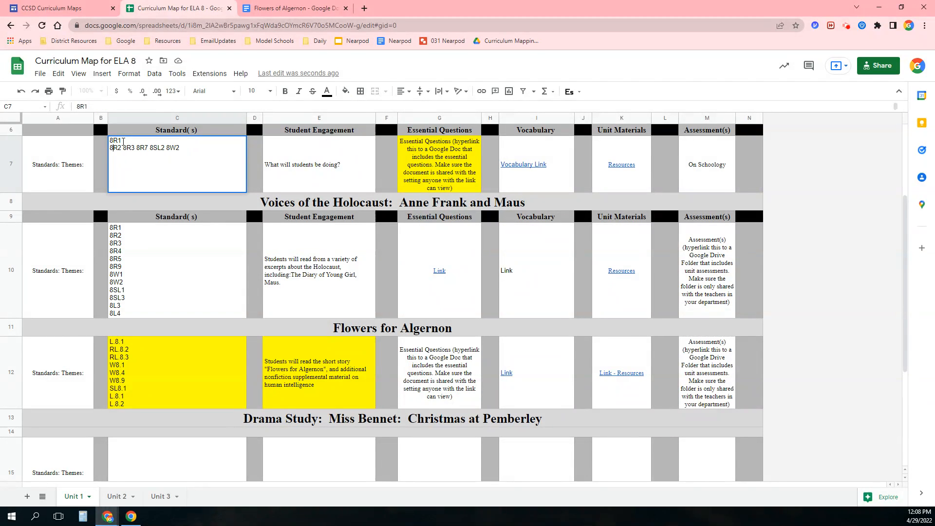
{"action": "key", "text": "Delete"}
{"action": "key", "text": "alt+Return"}
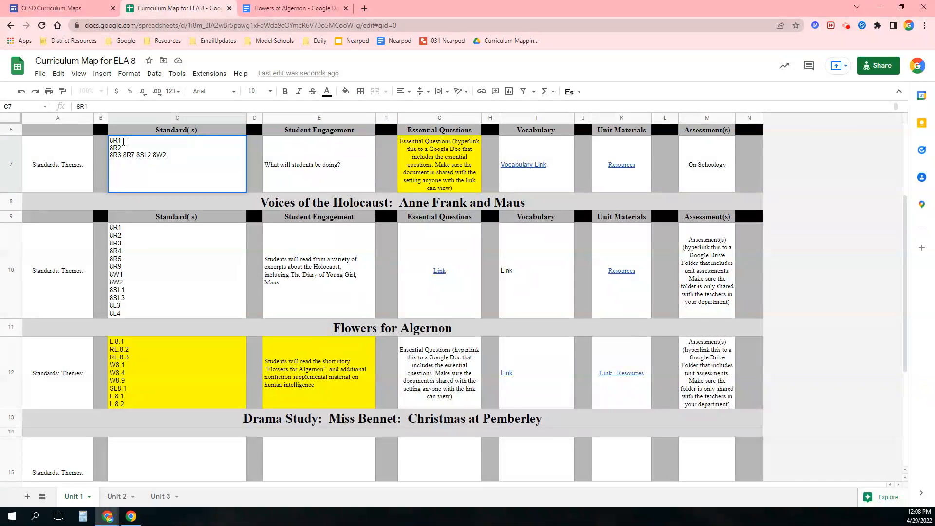
{"action": "key", "text": "Delete"}
{"action": "key", "text": "alt+Return"}
{"action": "key", "text": "BackSpace"}
{"action": "key", "text": "alt+Return"}
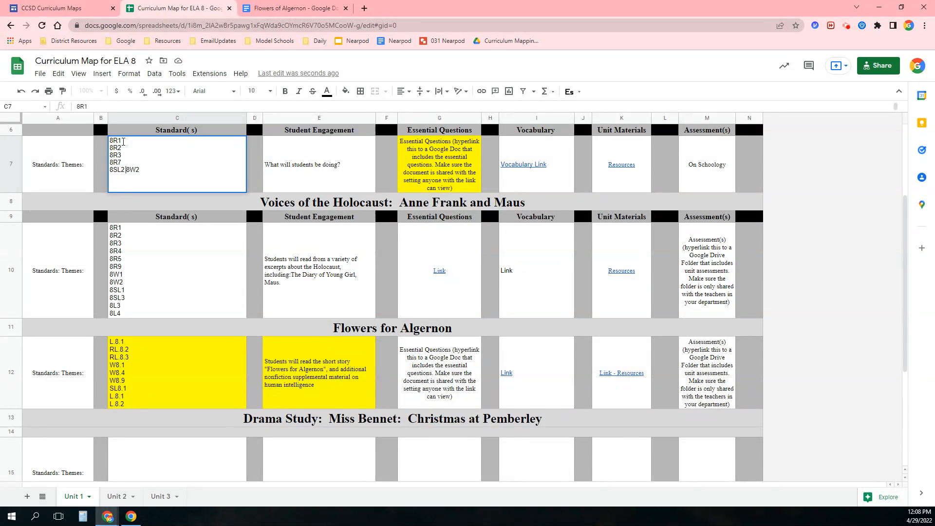
{"action": "key", "text": "alt+Return"}
Step: Show the paste special options, including values only, for the Flowers for Algernon Student Engagement cell
{"action": "left_click", "coordinate": [339, 387]}
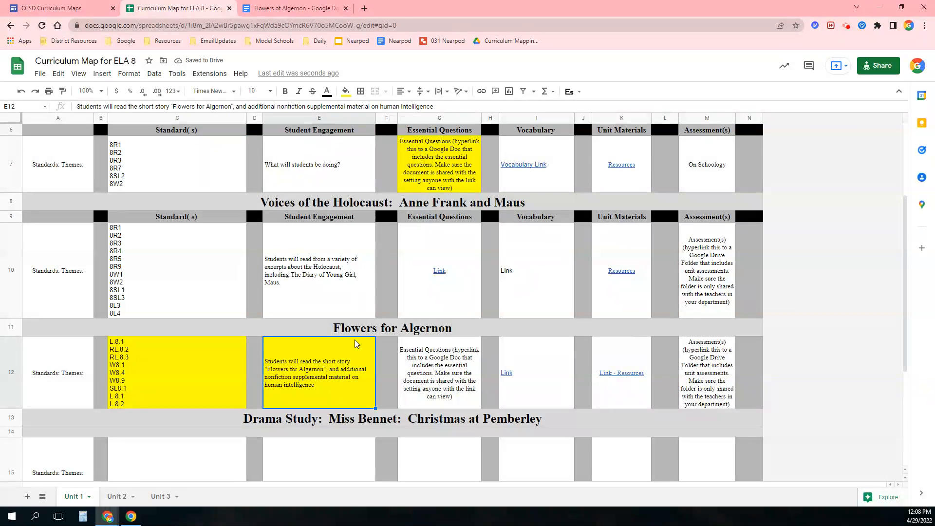
{"action": "right_click", "coordinate": [306, 373]}
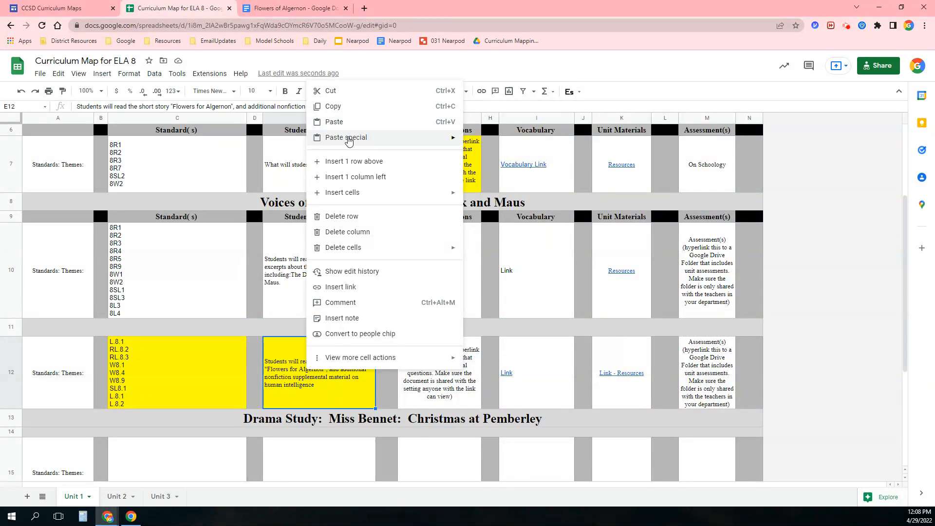
{"action": "mouse_move", "coordinate": [346, 140]}
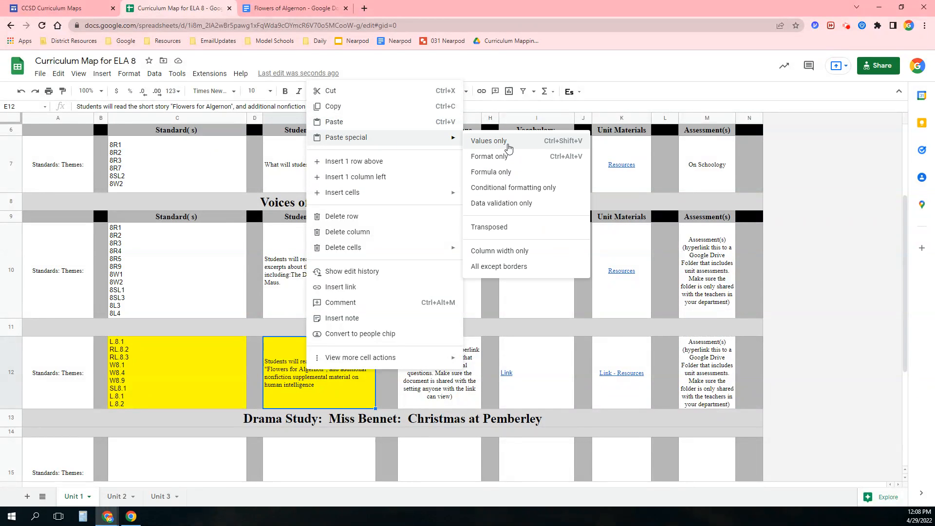